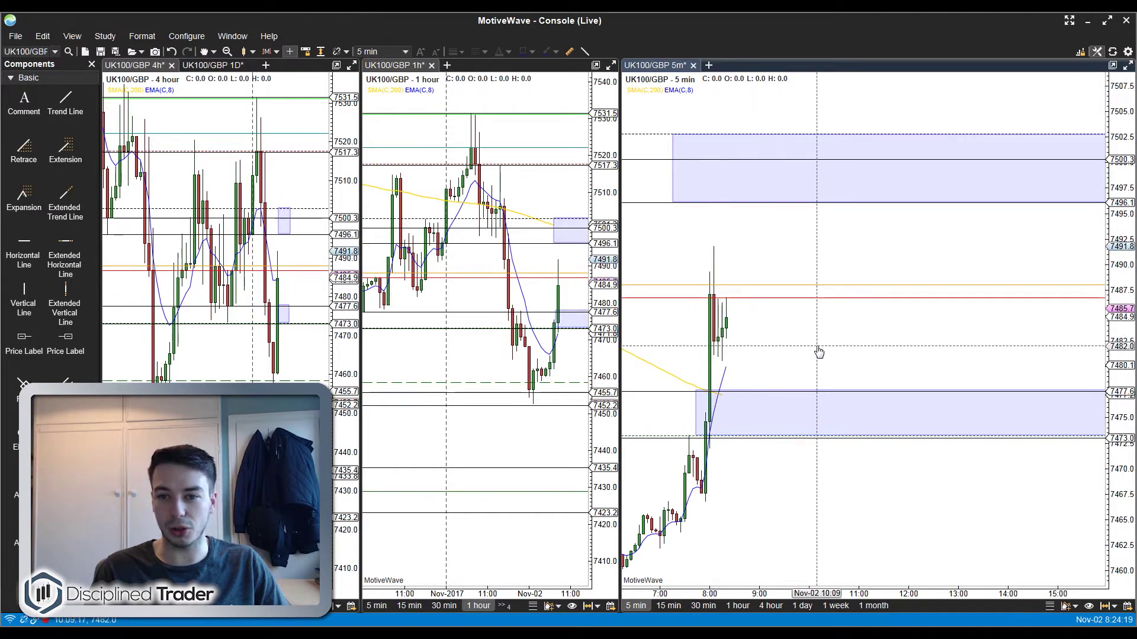
- Nudge the 5-minute UK100/GBP chart so the latest candles sit between the 7473–7477 and 7496–7502 zones
mouse_move(817, 361)
left_mouse_down()
mouse_move(850, 296)
mouse_move(833, 353)
mouse_move(809, 350)
mouse_move(817, 354)
left_mouse_up()
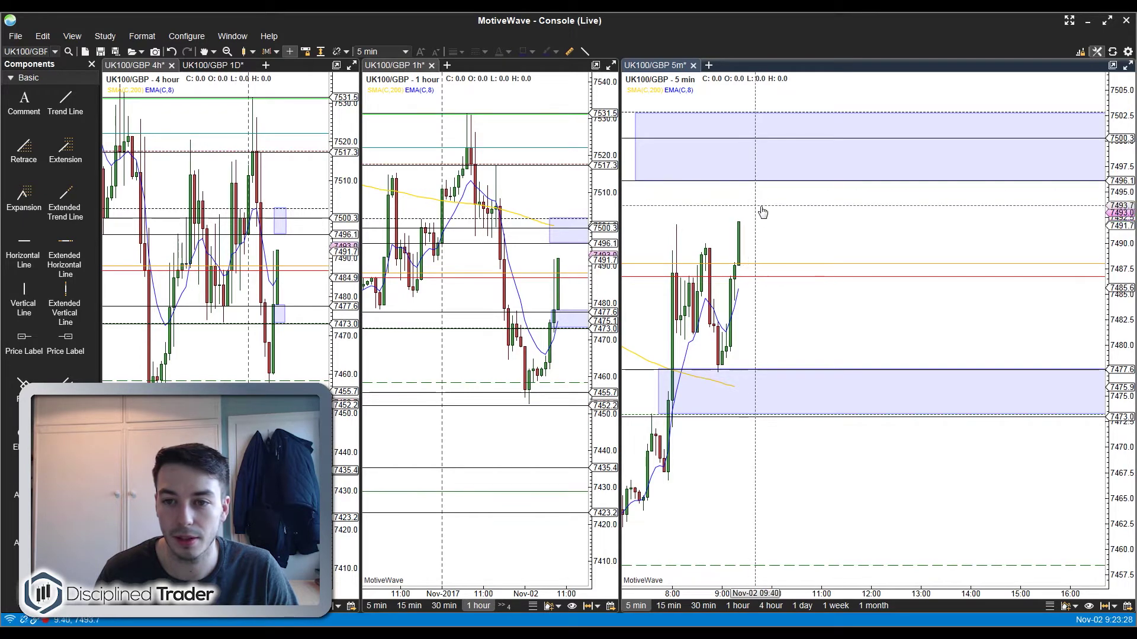
- Pan the 5-minute and 1-hour charts to centre recent price near 7493 between the shaded zones
left_click_drag(779, 201, 775, 235)
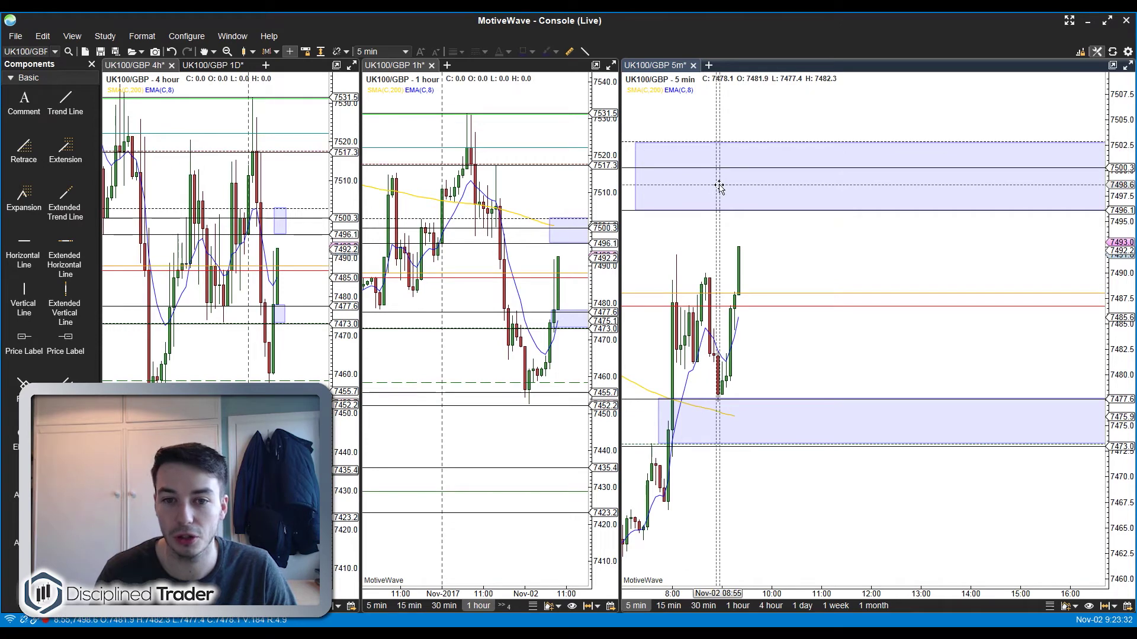
left_click_drag(544, 213, 528, 203)
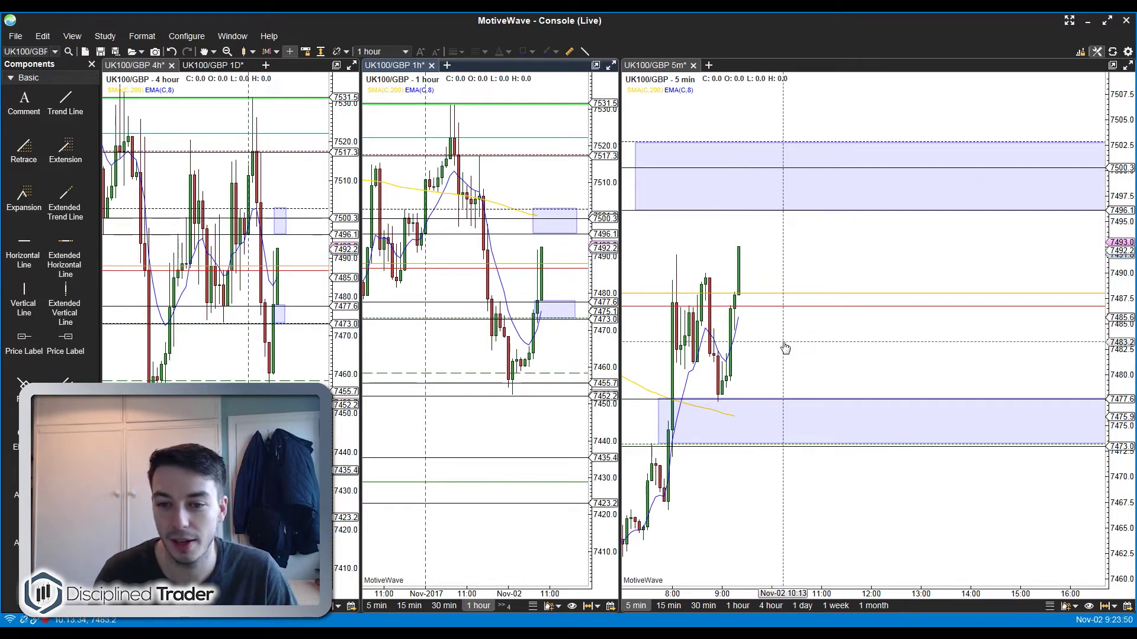
left_click_drag(785, 347, 843, 236)
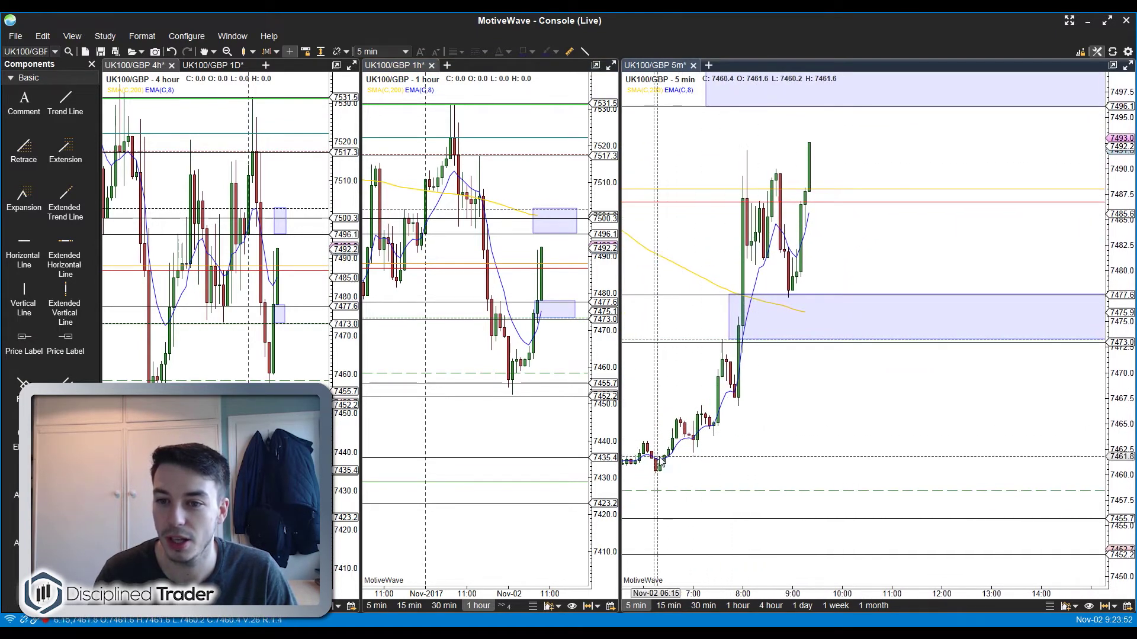
mouse_move(882, 257)
left_mouse_down()
mouse_move(855, 361)
mouse_move(838, 374)
left_mouse_up()
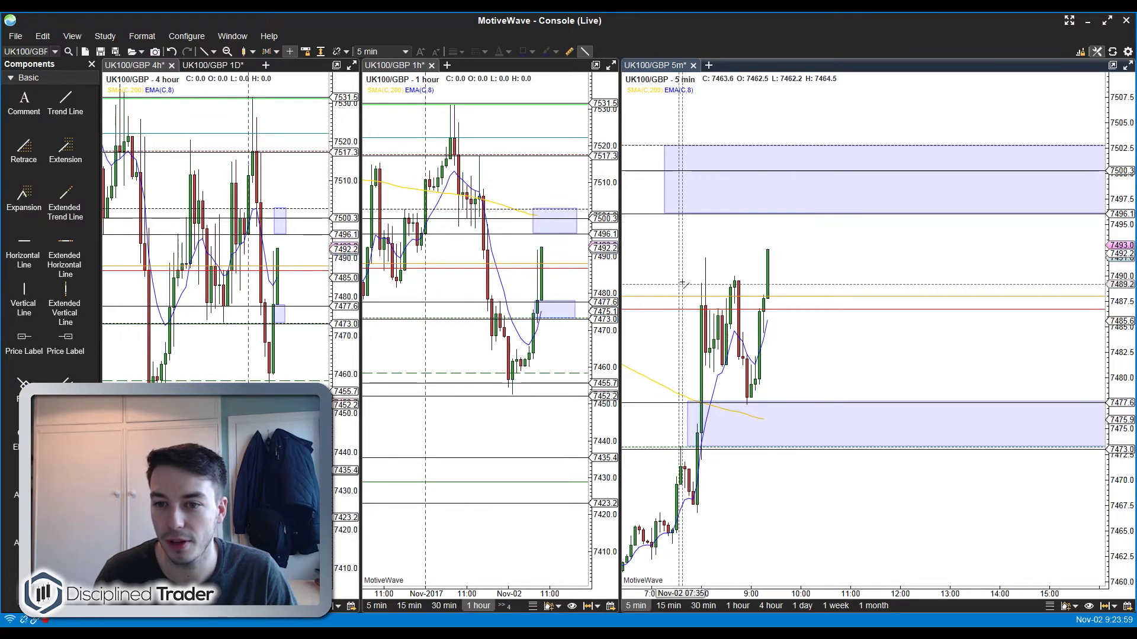
- Draw a thin blue rectangle at 7489.6 across the recent 5-minute candles
left_click_drag(680, 280, 822, 281)
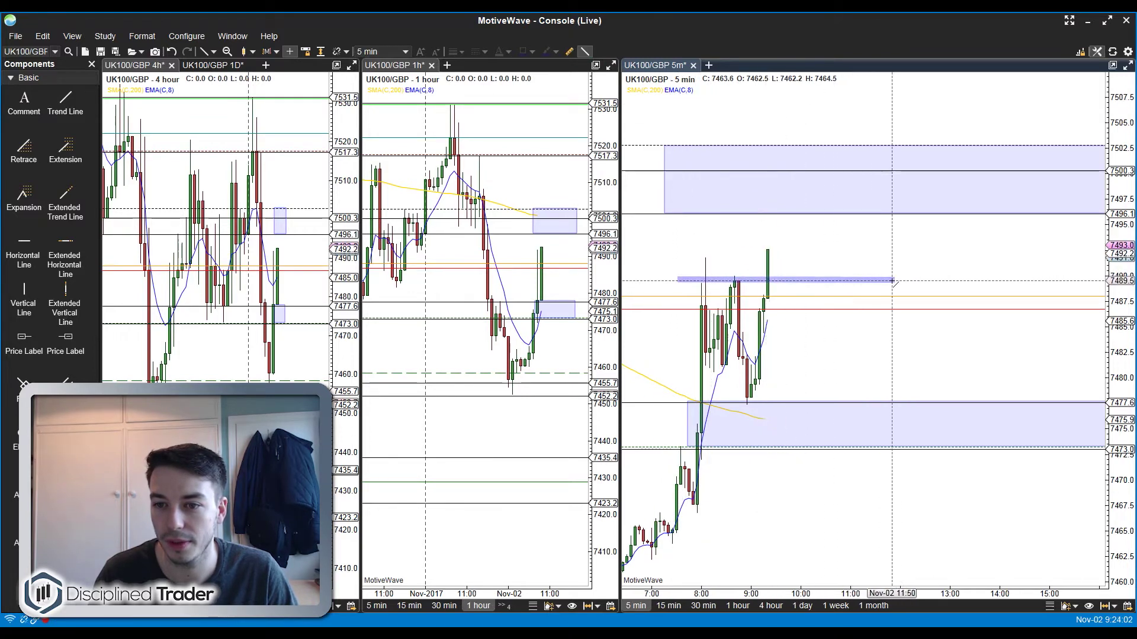
left_click_drag(894, 282, 894, 282)
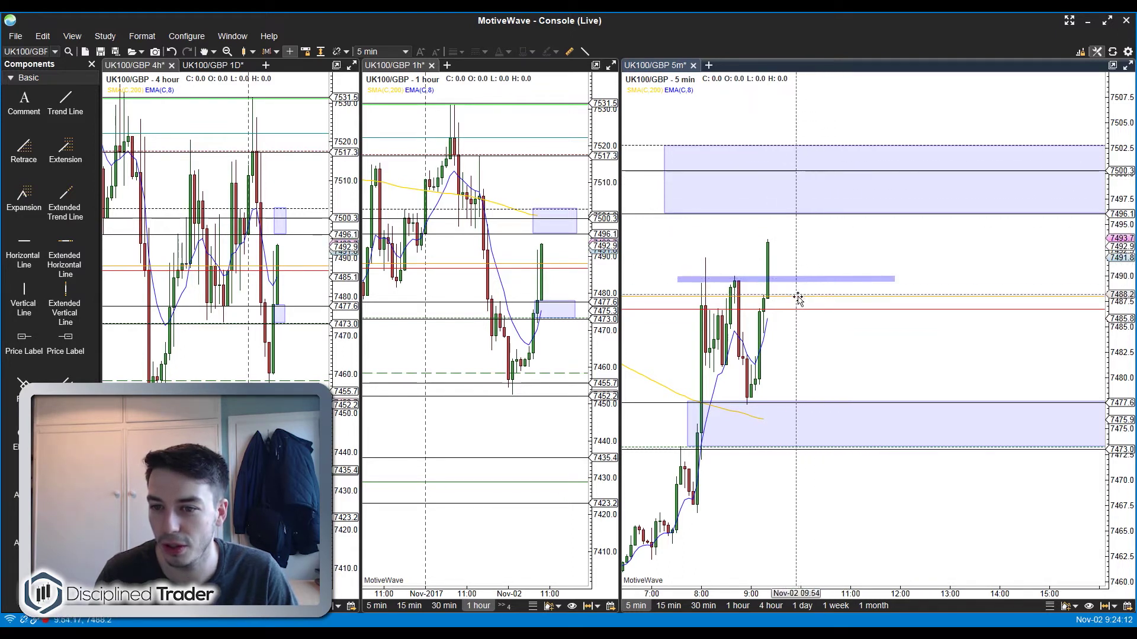
mouse_move(829, 278)
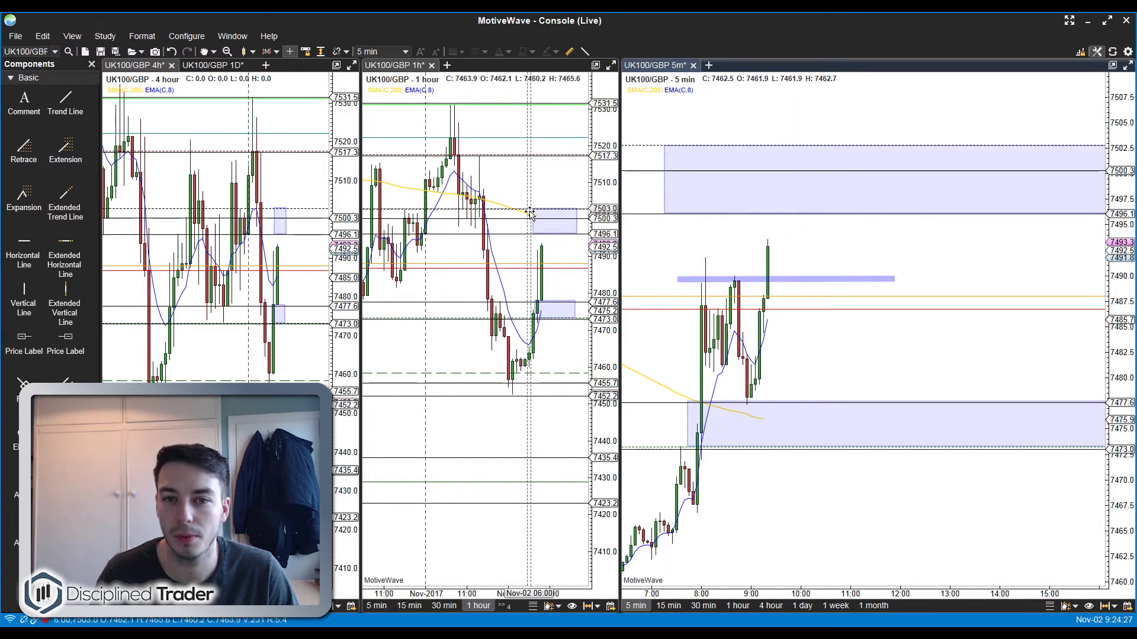
- Pan the 5-minute chart upward to follow price spiking to about 7531 in the 7517–7531 zone
mouse_move(530, 212)
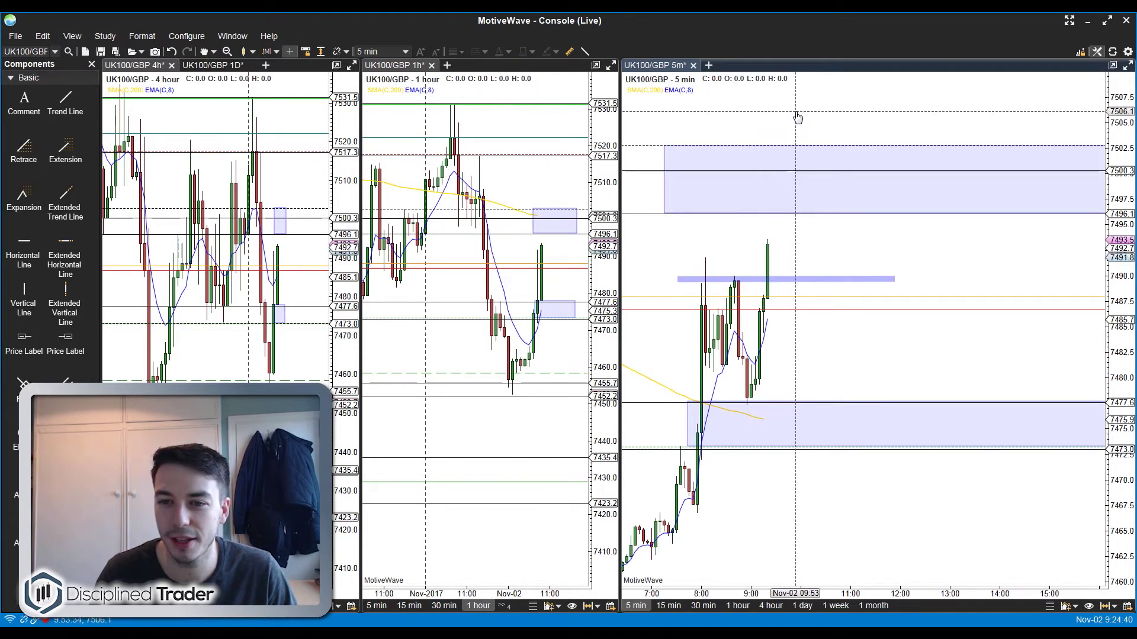
left_click_drag(795, 139, 796, 202)
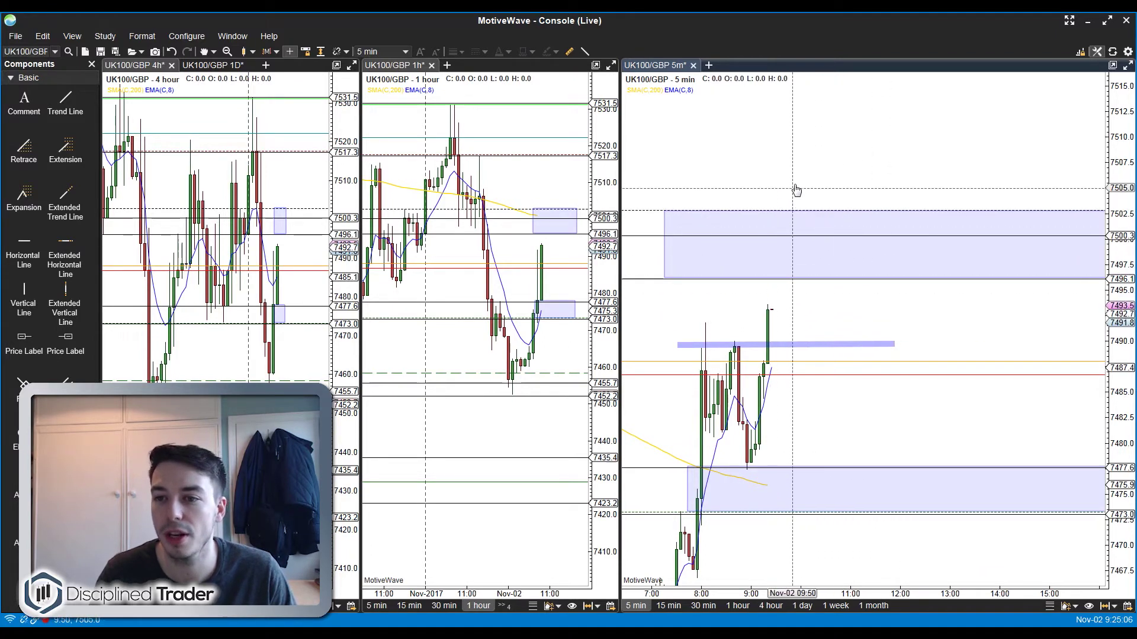
mouse_move(878, 151)
left_mouse_down()
mouse_move(898, 152)
mouse_move(873, 195)
mouse_move(876, 160)
mouse_move(897, 160)
left_mouse_up()
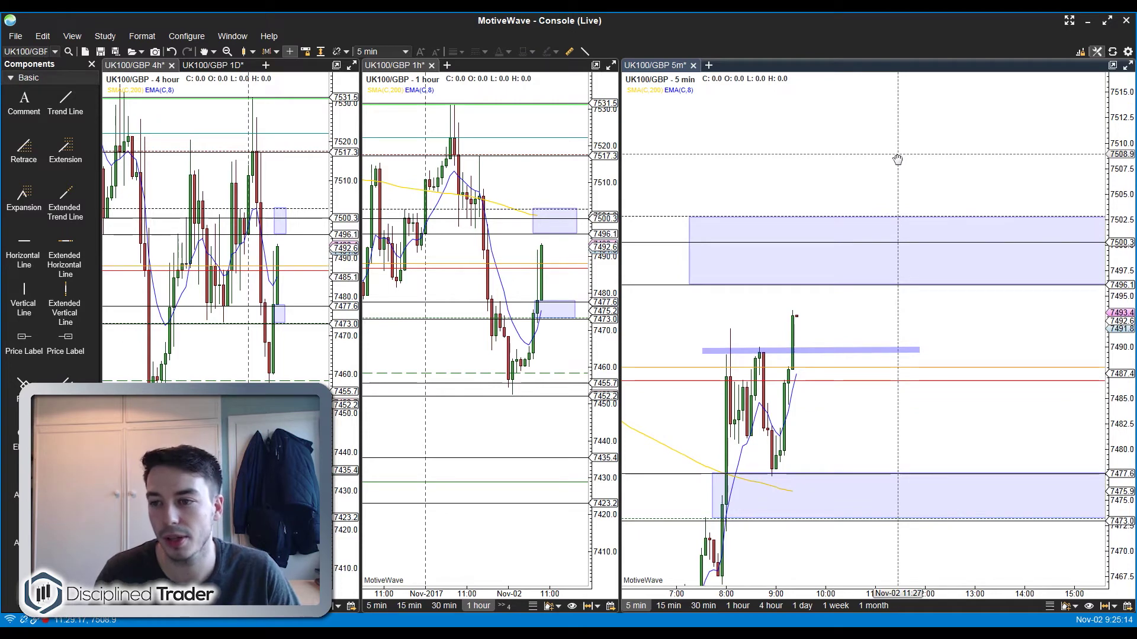
left_click_drag(898, 159, 880, 148)
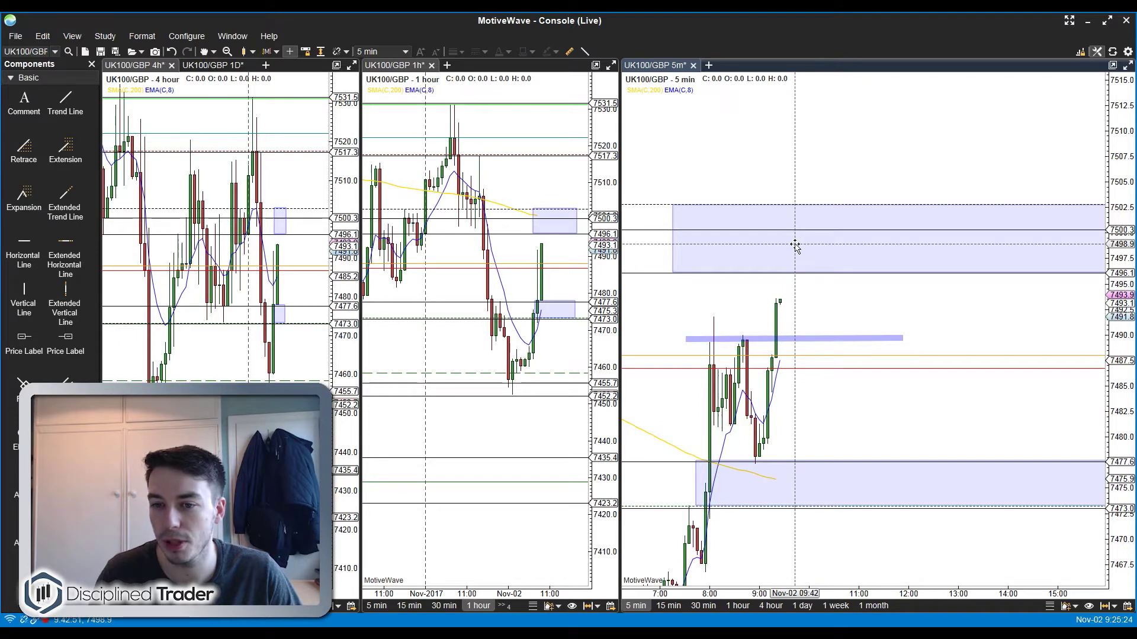
mouse_move(807, 300)
left_mouse_down()
mouse_move(800, 254)
mouse_move(805, 286)
left_mouse_up()
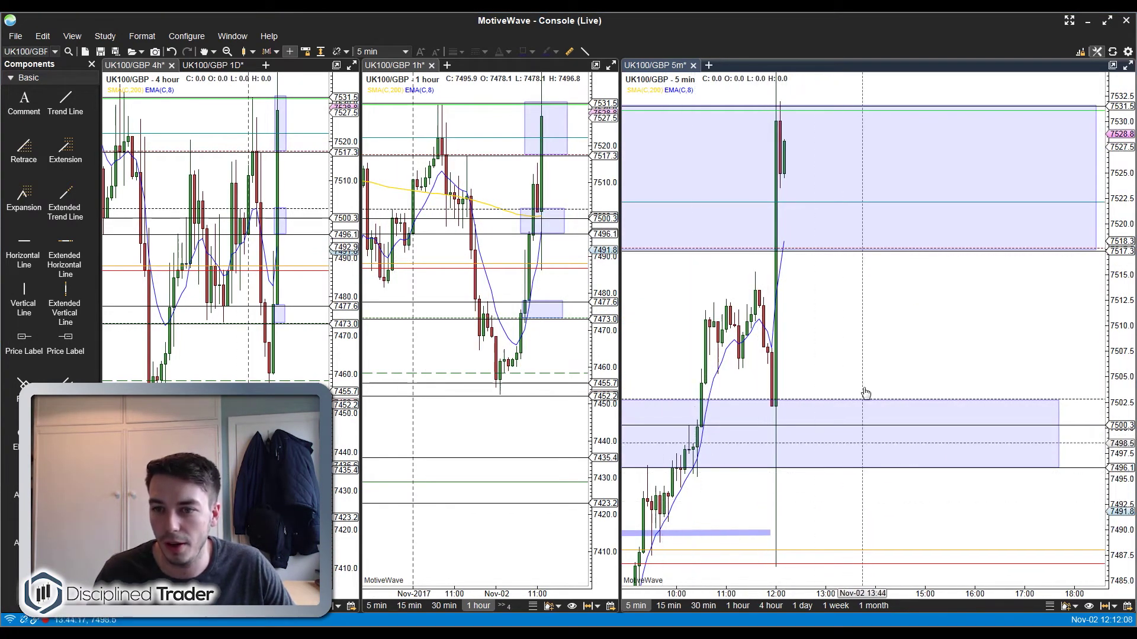
- Reframe the 5-minute chart on the spike and compress its price scale to fit more range
left_click_drag(817, 294, 833, 322)
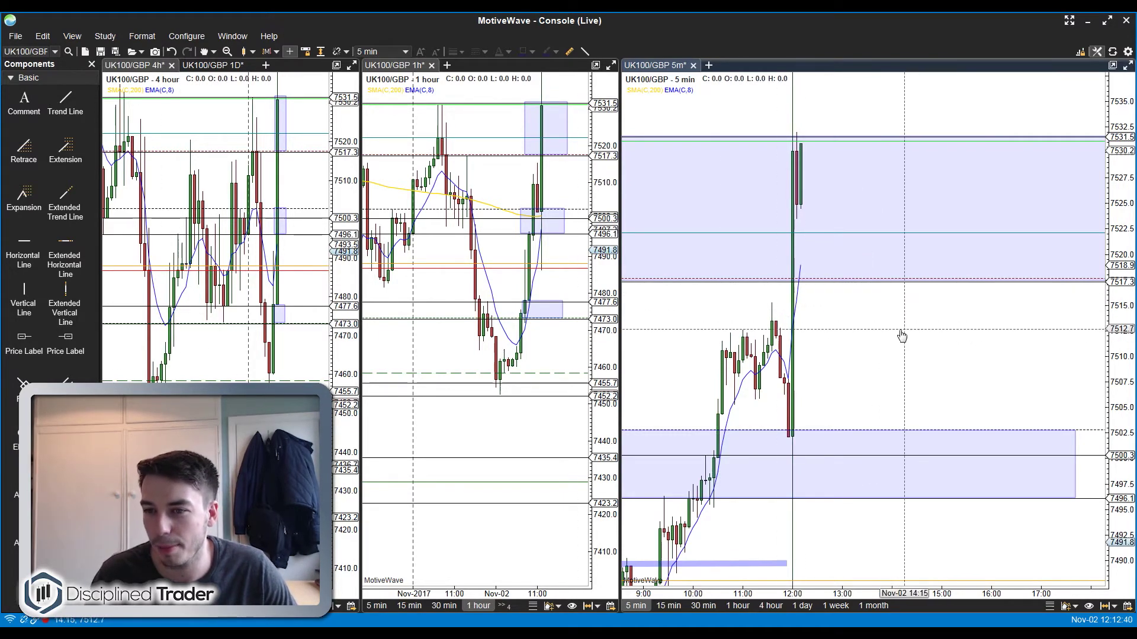
mouse_move(843, 310)
left_mouse_down()
mouse_move(851, 373)
mouse_move(852, 246)
mouse_move(866, 214)
mouse_move(863, 322)
left_mouse_up()
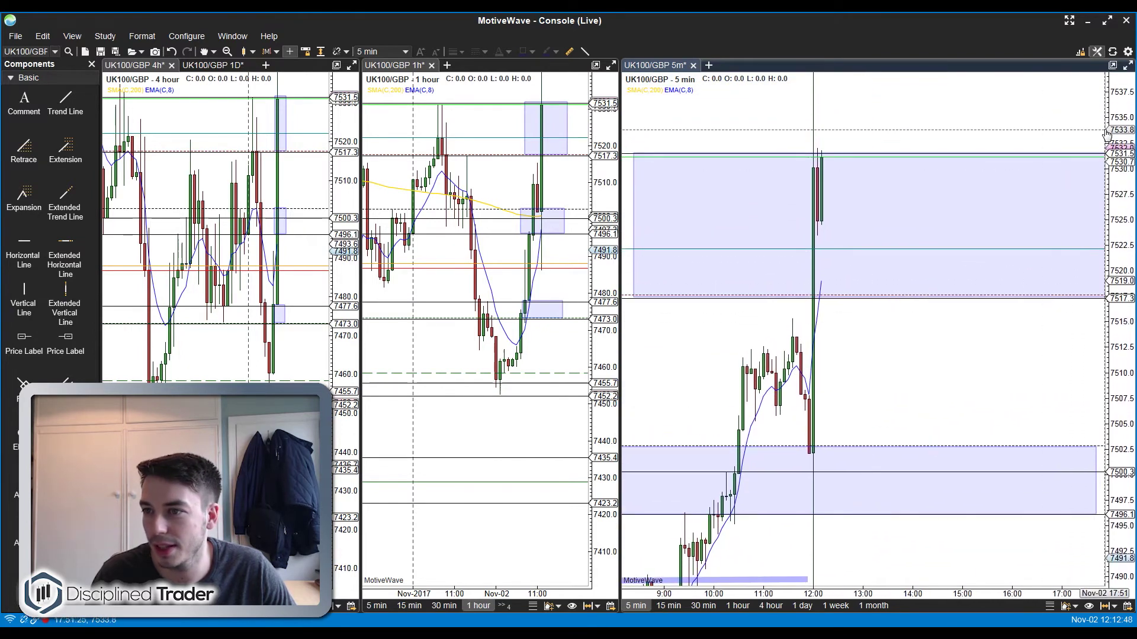
left_click_drag(1106, 135, 1104, 337)
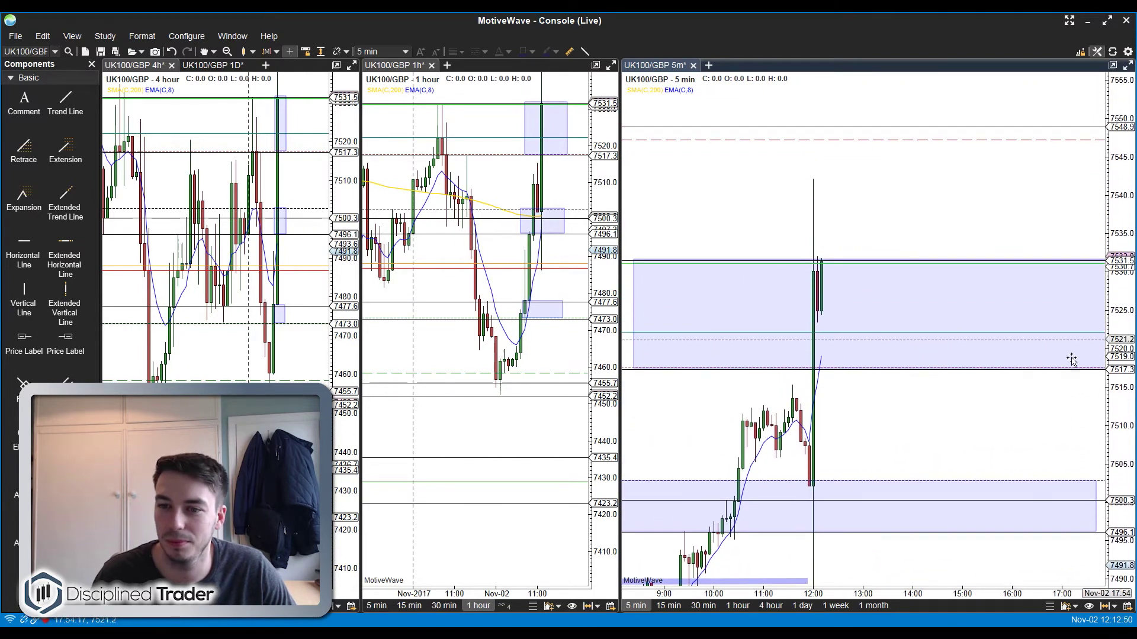
left_click_drag(928, 421, 923, 355)
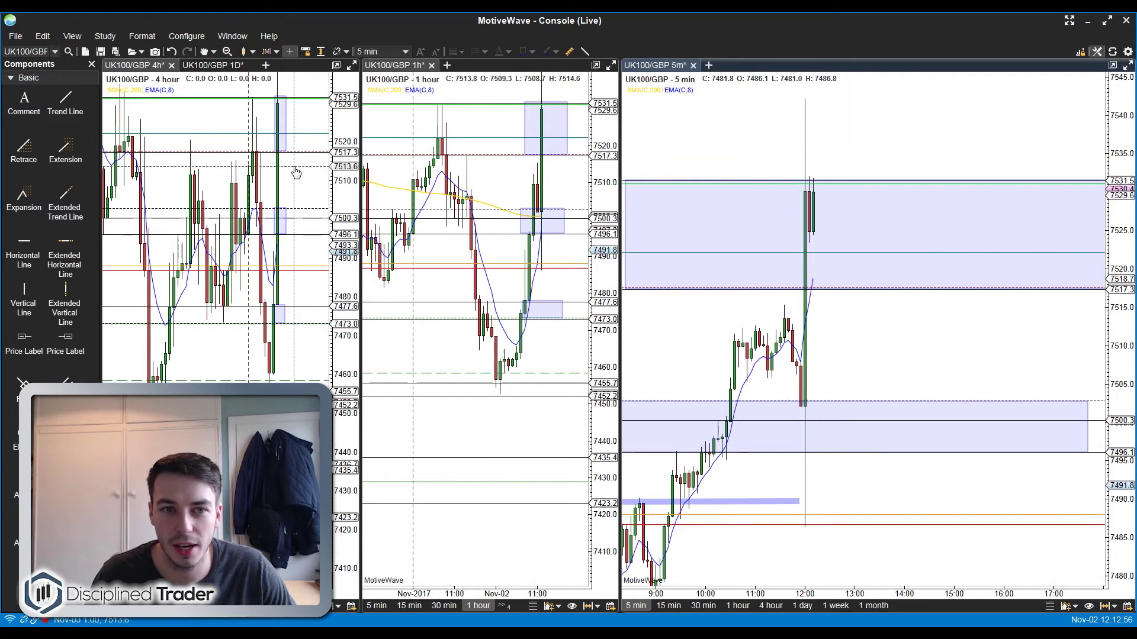
- Shift the 4-hour chart to show levels near 7570 and bring the 5-minute blue band back into view
left_click_drag(296, 173, 287, 318)
left_click_drag(974, 198, 964, 270)
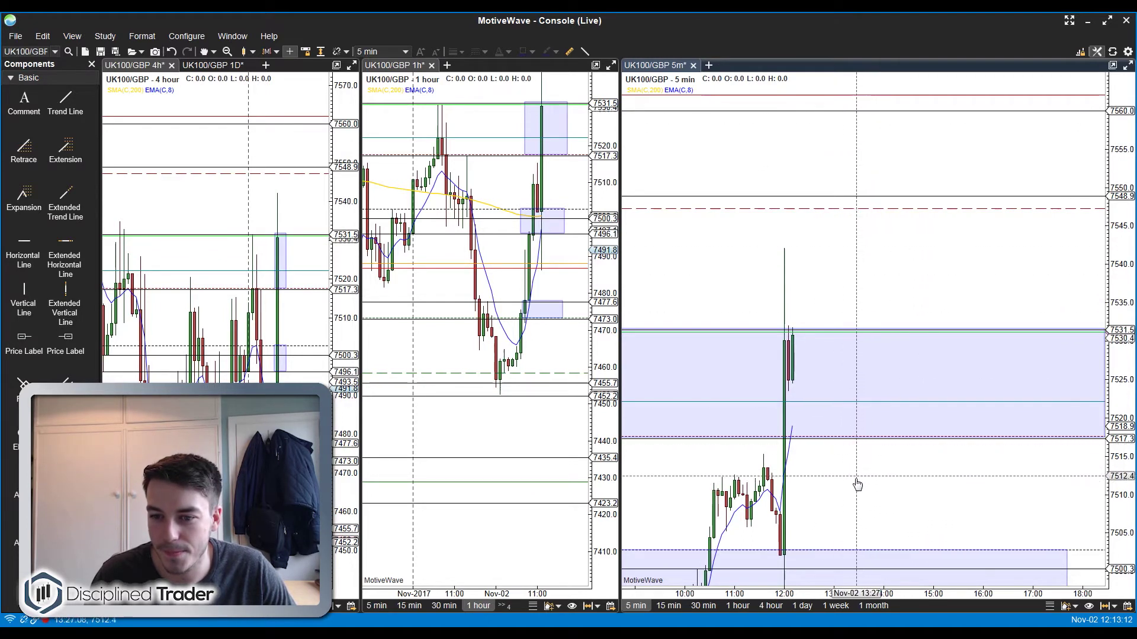
left_click_drag(857, 484, 956, 176)
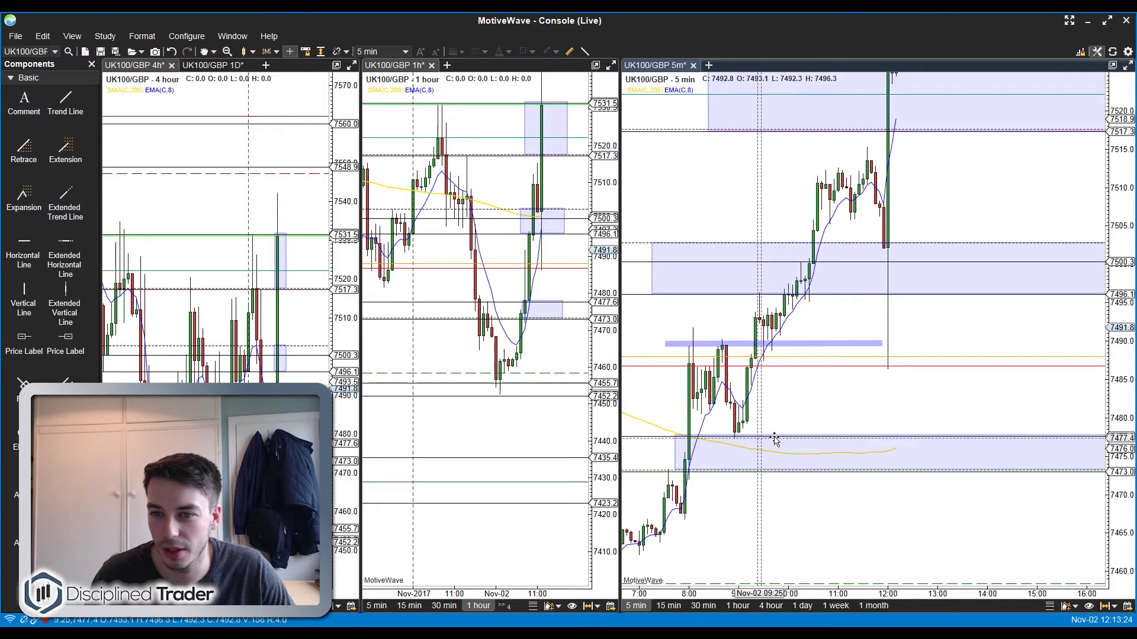
- Delete the 7489.6 blue band and pan the 5-minute chart to the noon spike near 7531
left_click(862, 345)
key("Delete")
left_click_drag(926, 325, 922, 345)
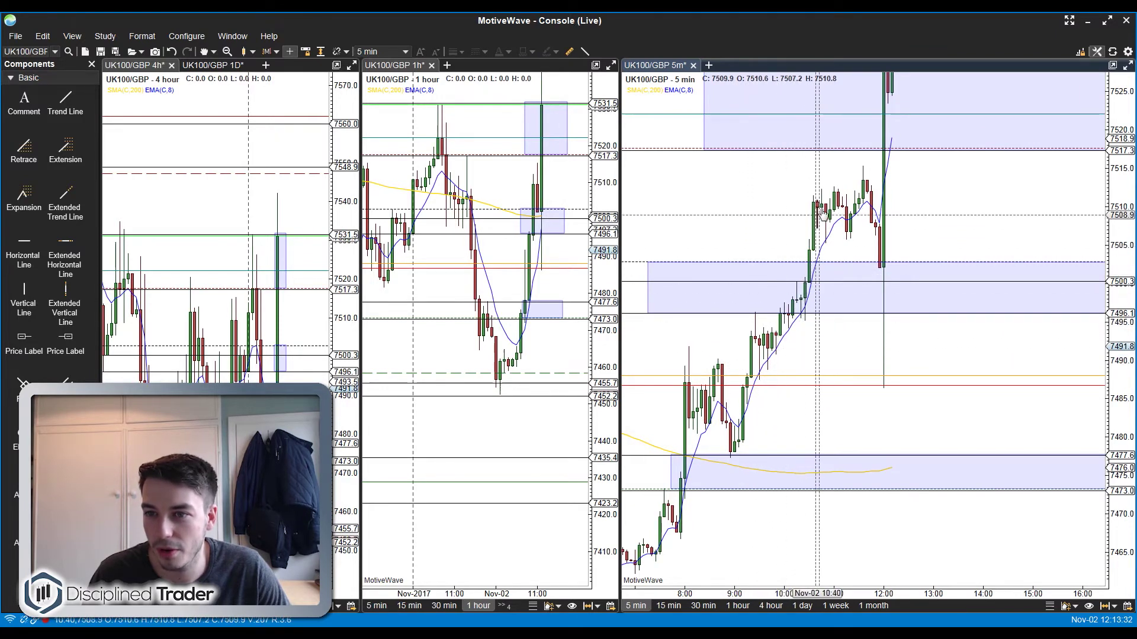
left_click_drag(938, 208, 919, 253)
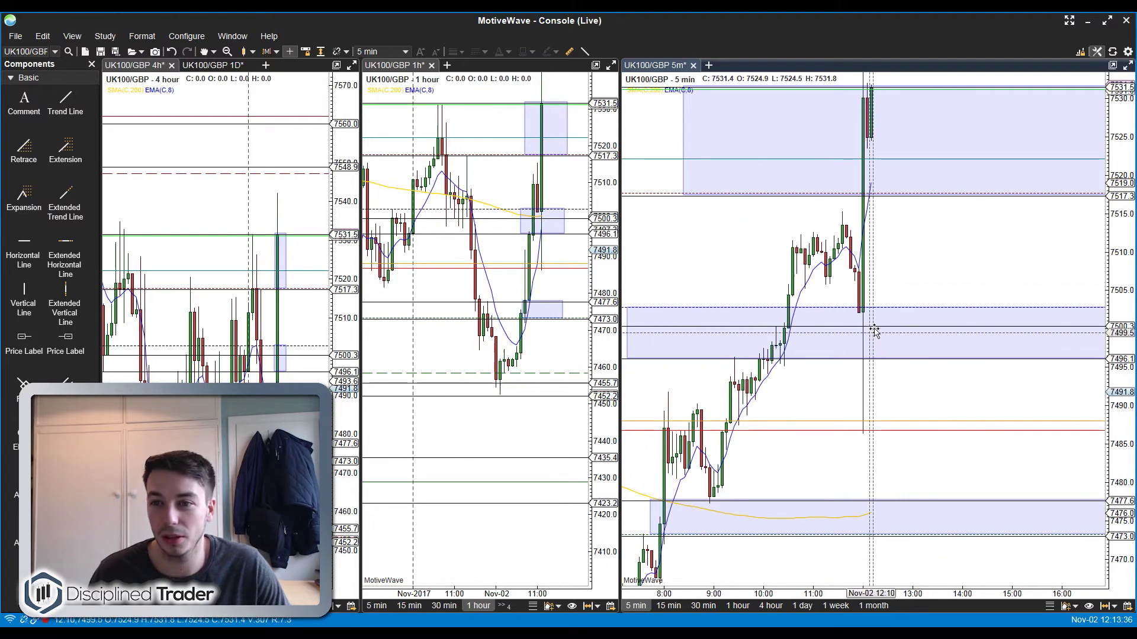
left_click_drag(898, 264, 856, 379)
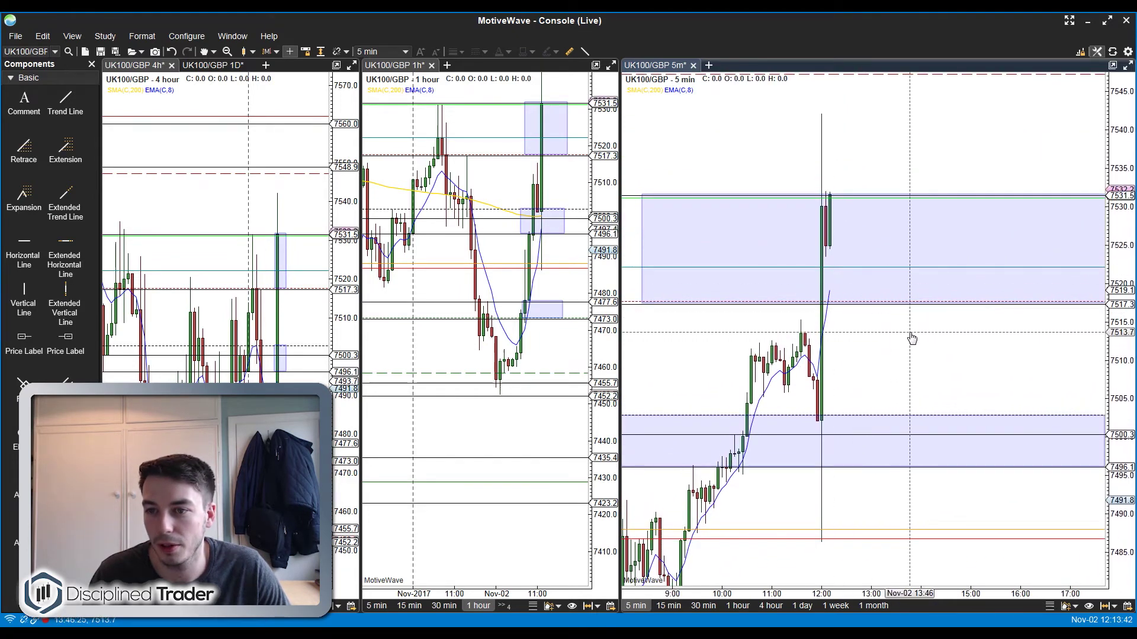
left_click_drag(911, 338, 908, 413)
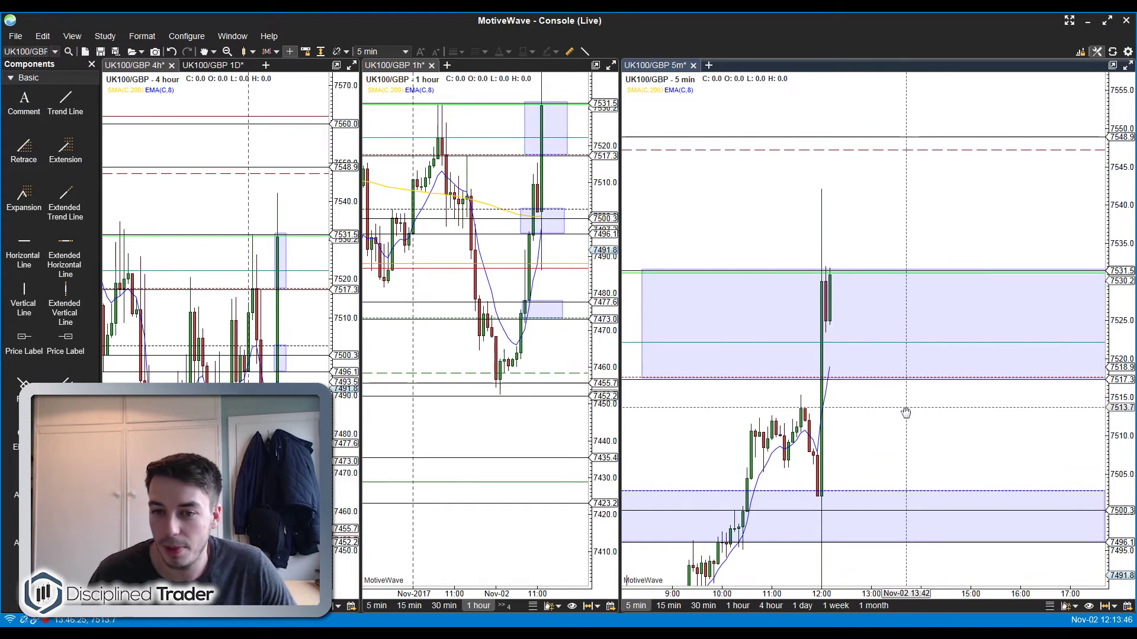
- Pan the 5-minute chart left and down to show price around 7543 just under 7548
left_click_drag(906, 413, 892, 406)
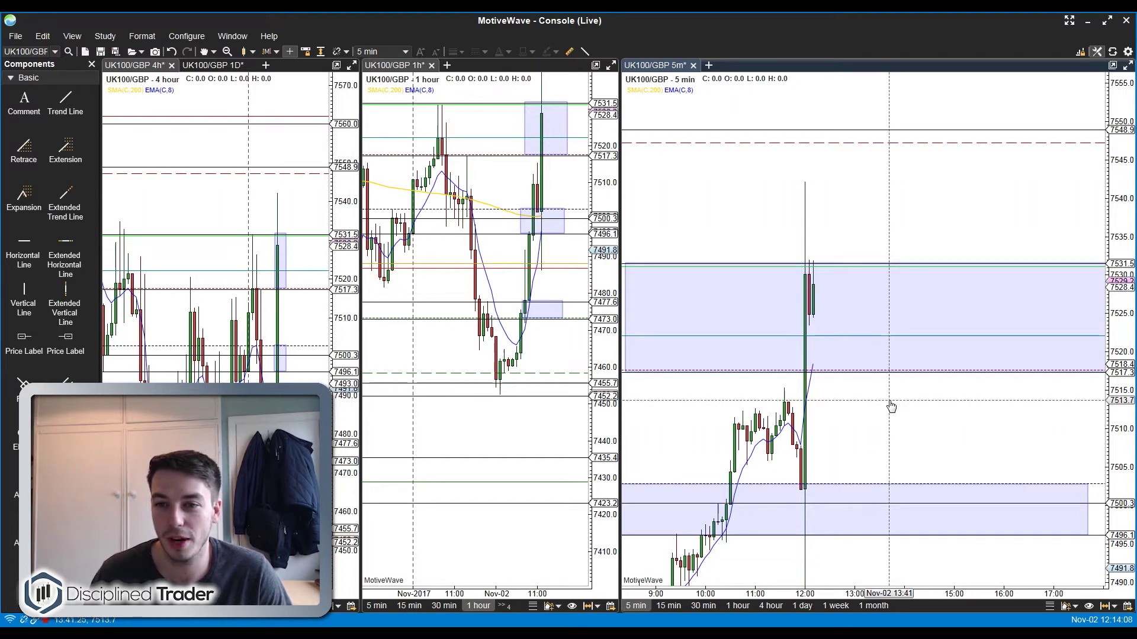
left_click_drag(891, 418, 891, 436)
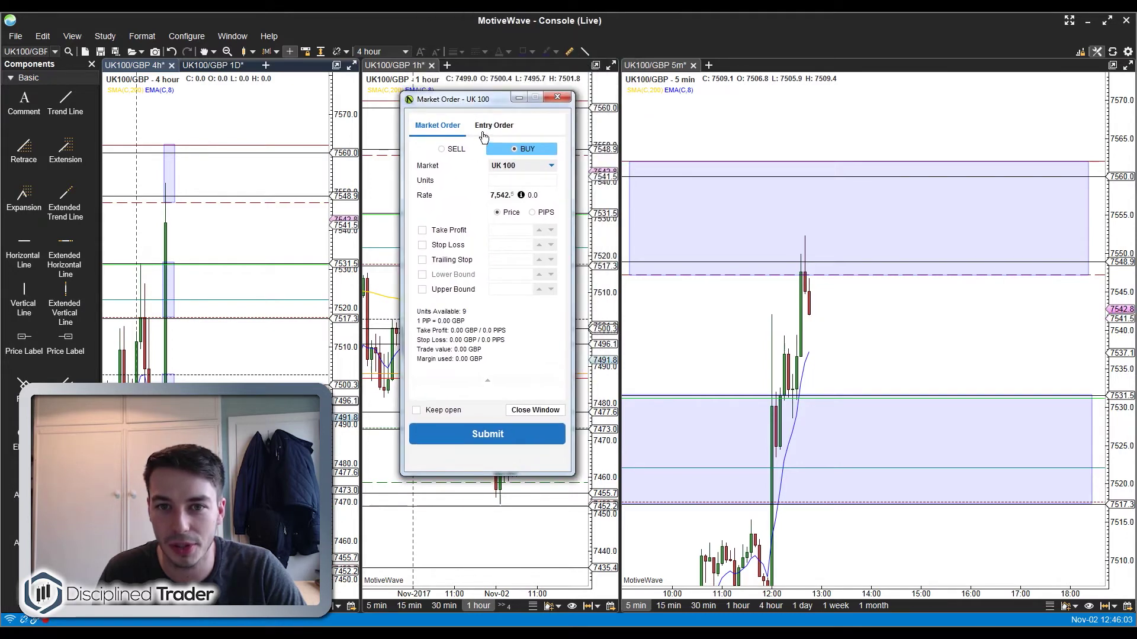
- Submit a SELL entry order for 5 UK 100 units at 7,543.7 with 1 Week expiry
left_click(483, 129)
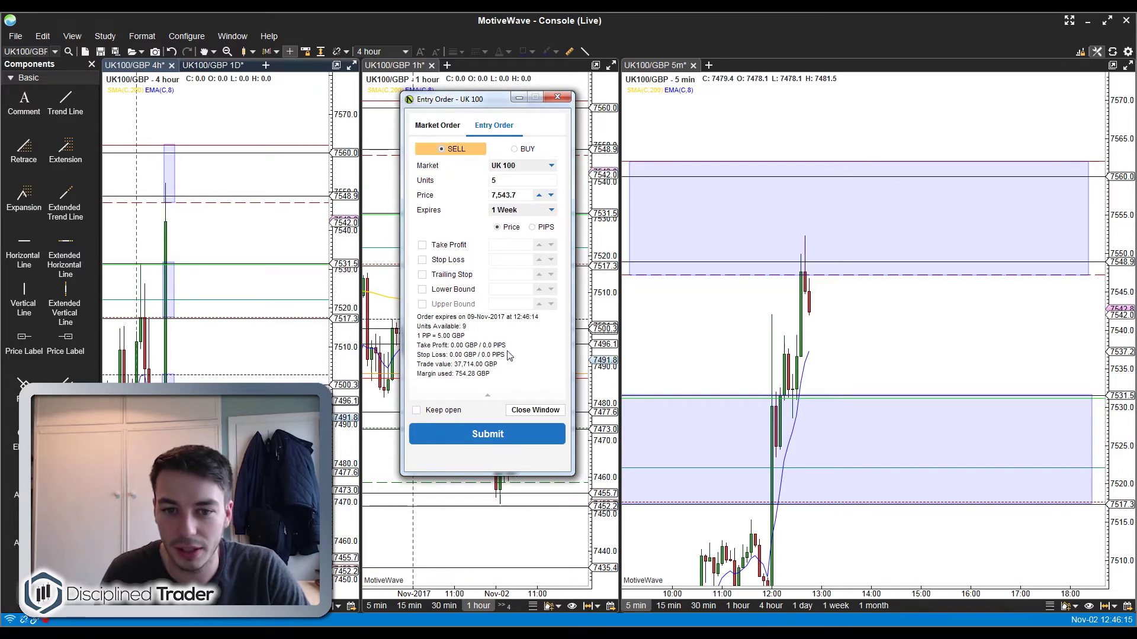
left_click(495, 434)
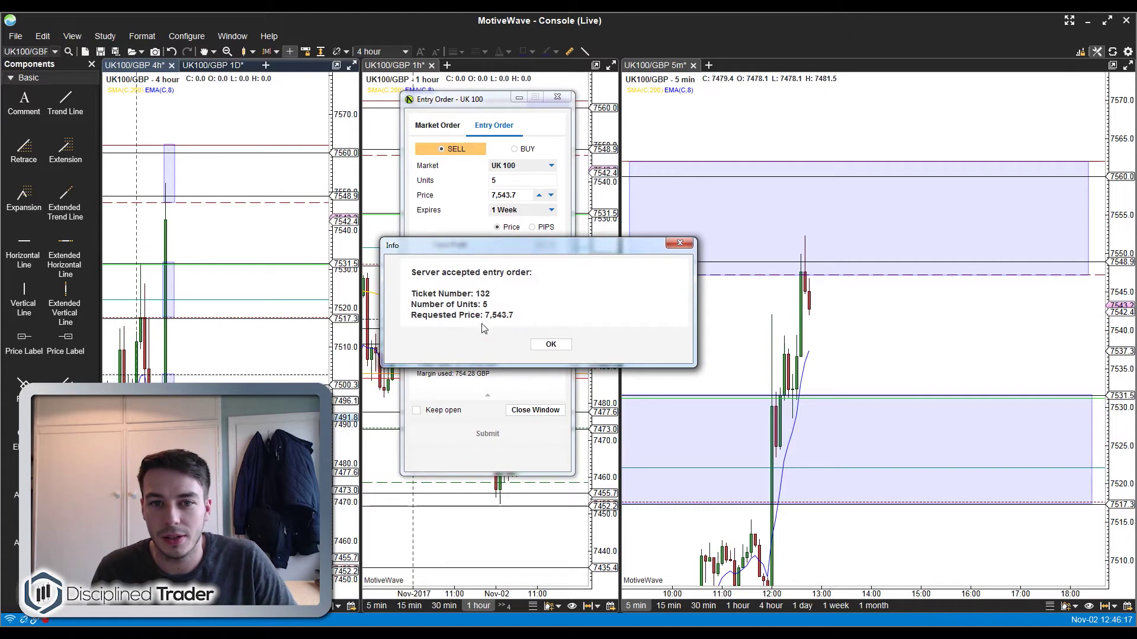
left_click(553, 347)
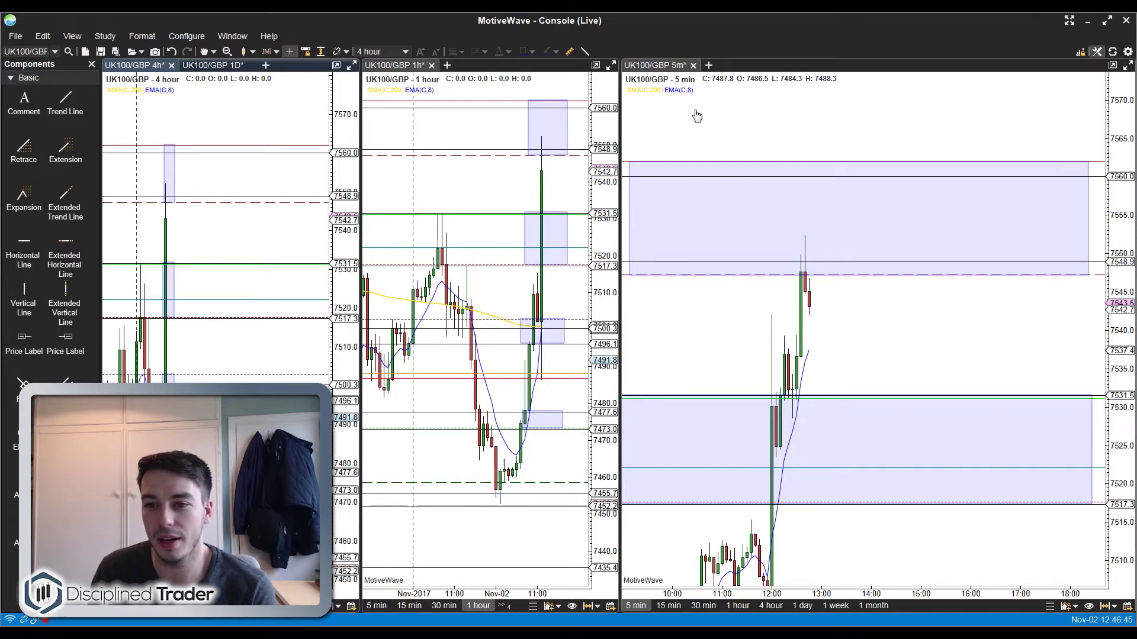
left_click_drag(824, 456, 822, 413)
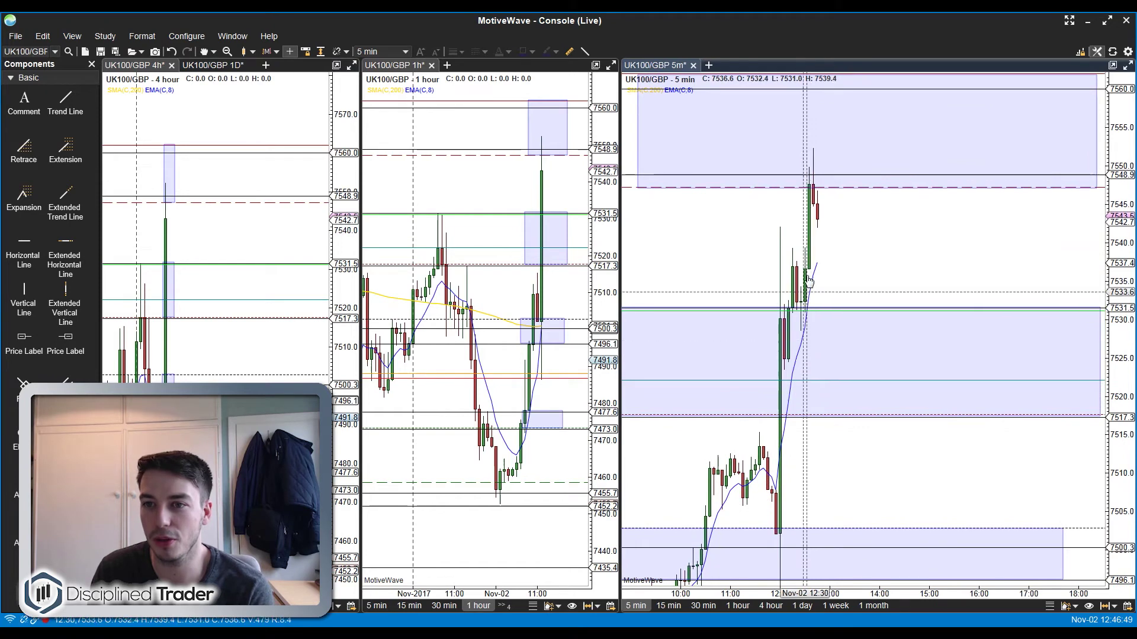
left_click_drag(778, 186, 1002, 251)
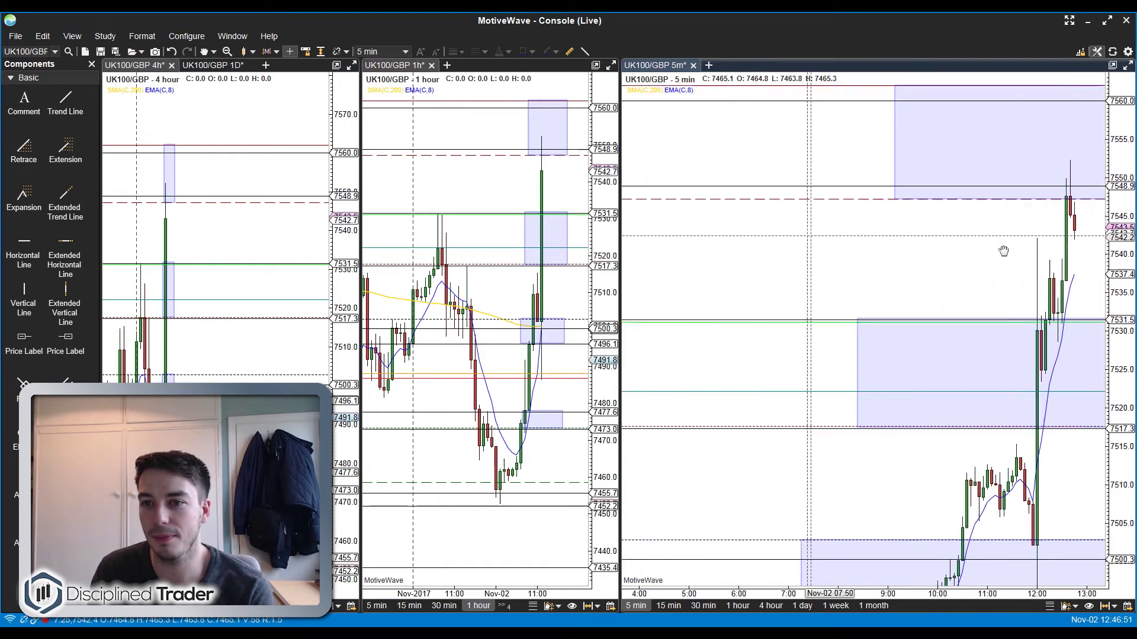
scroll(829, 264, "up", 5)
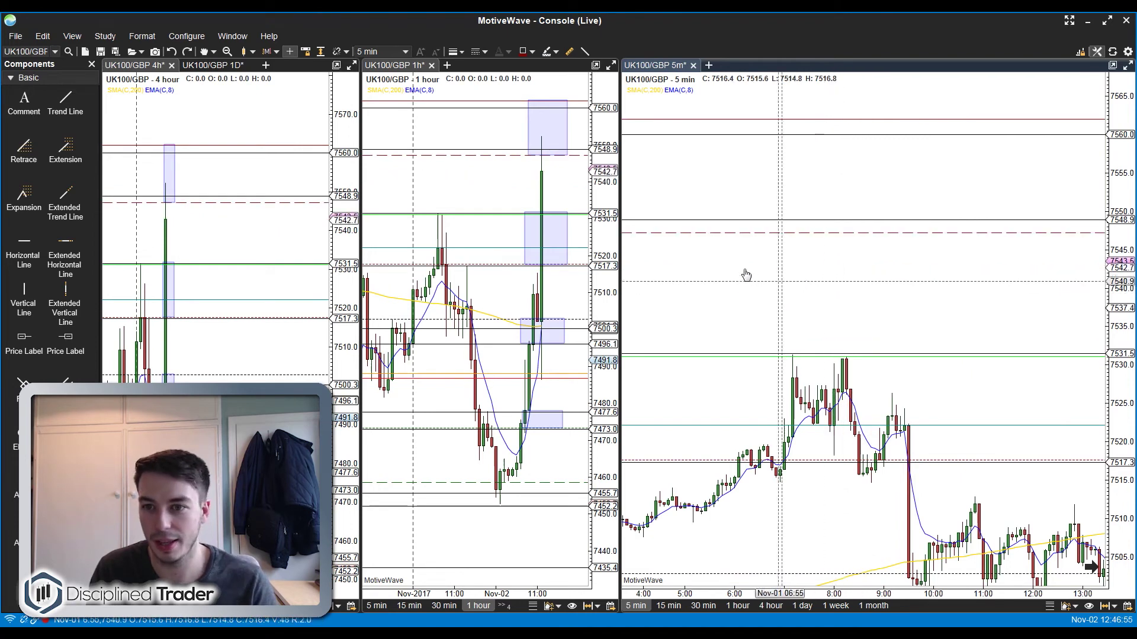
scroll(746, 275, "up", 10)
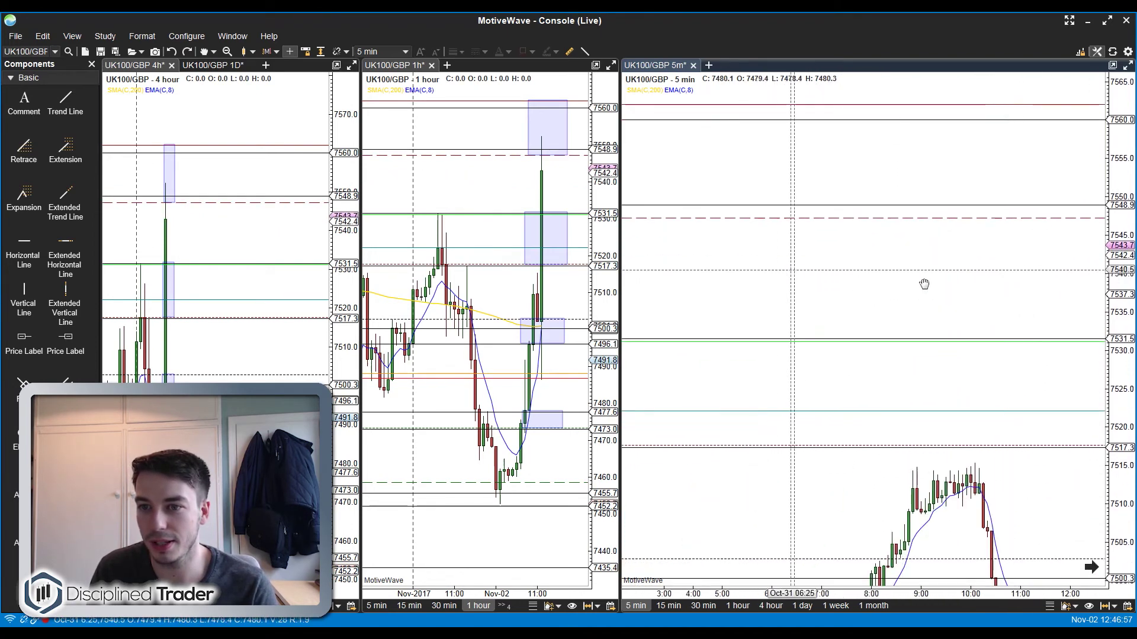
scroll(924, 284, "up", 10)
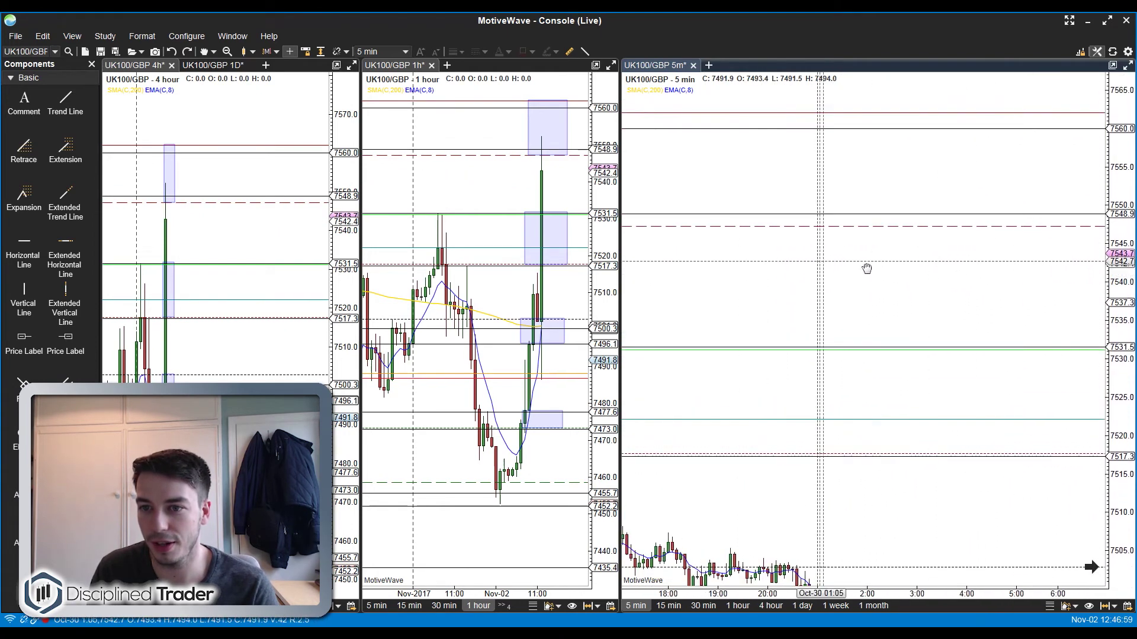
scroll(866, 269, "up", 10)
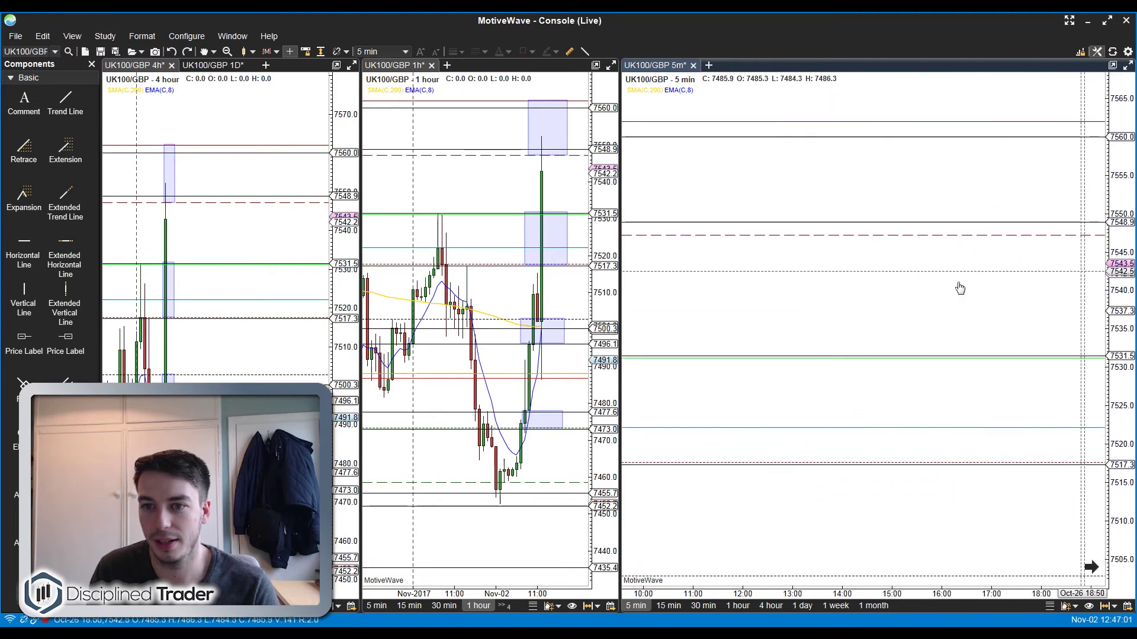
scroll(965, 284, "up", 10)
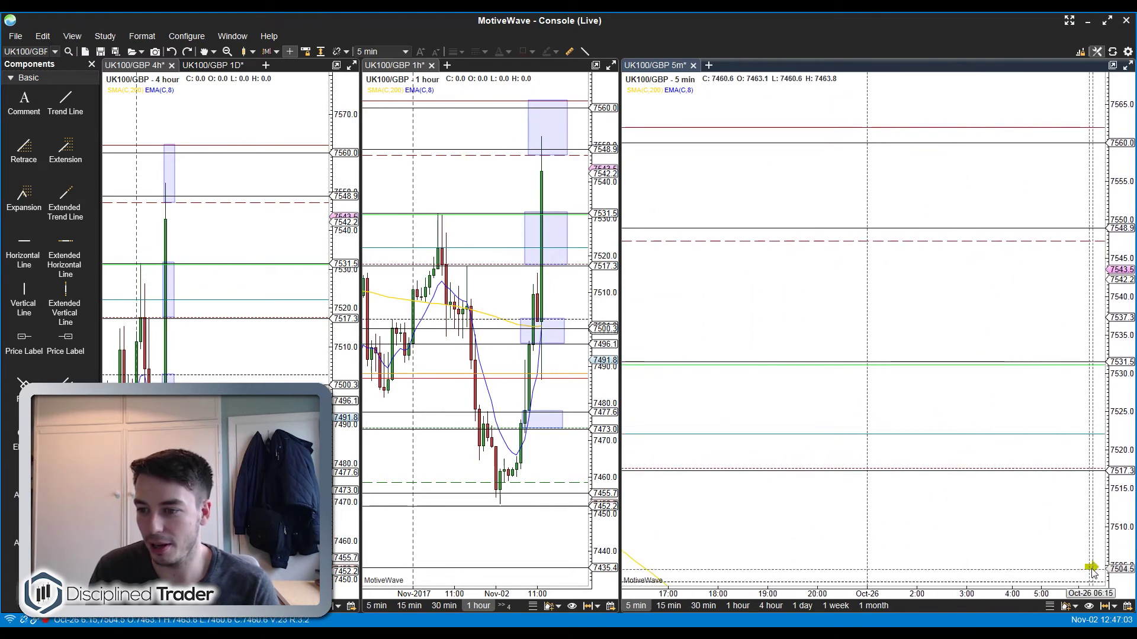
left_click(1091, 568)
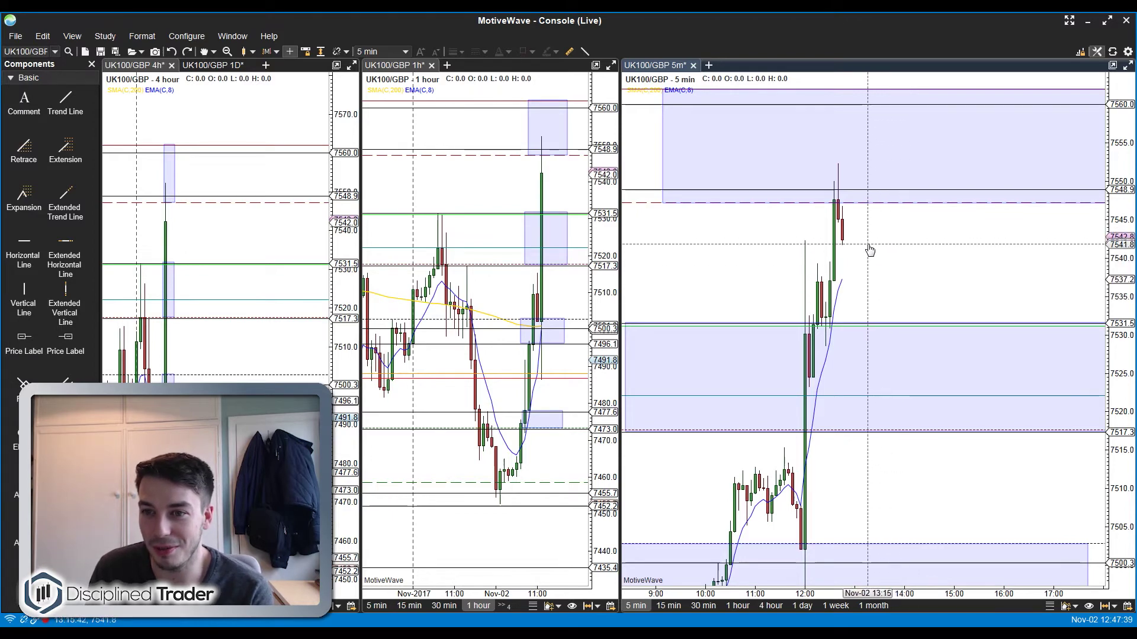
- Draw horizontal lines at the ~7542 entry and at 7537.4 on the 5-minute chart
left_click(585, 51)
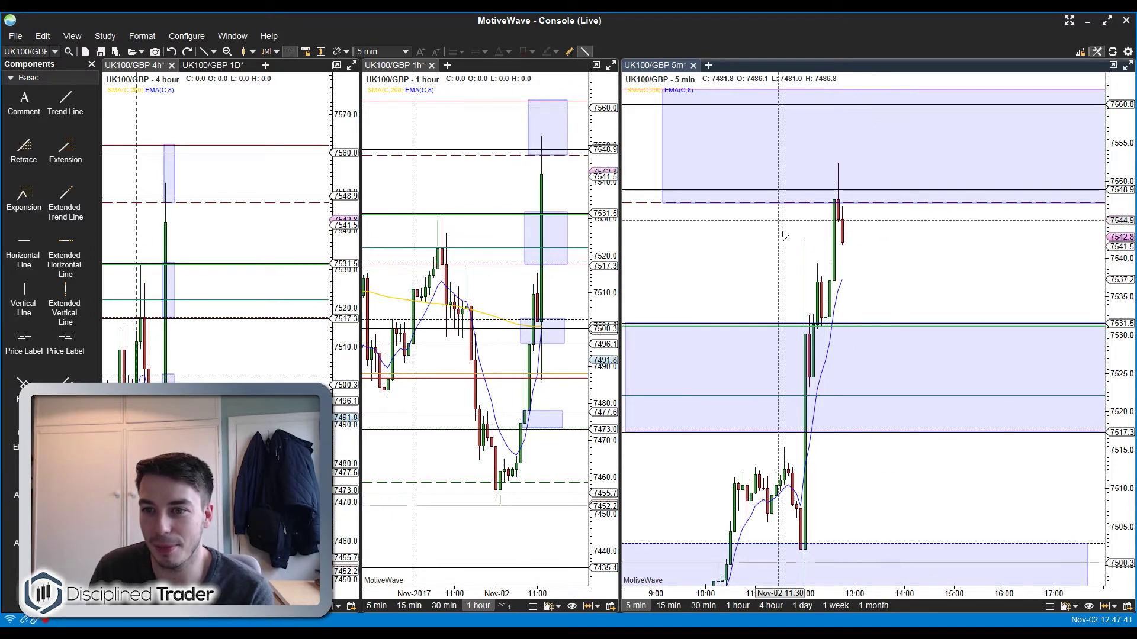
left_click(786, 243)
left_click(880, 242)
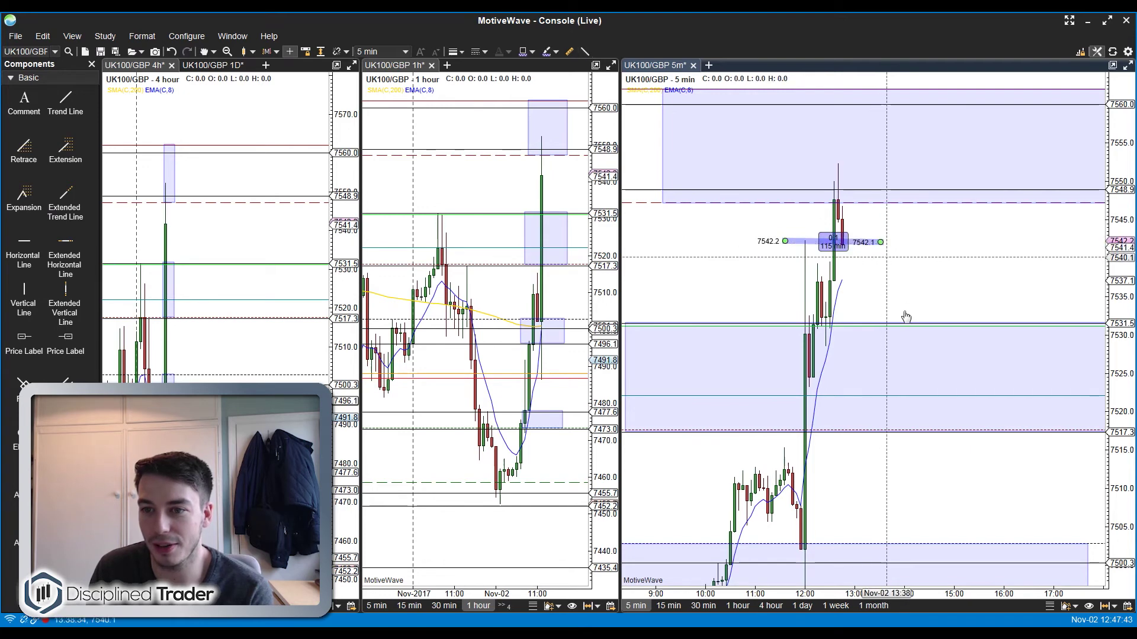
left_click(913, 287)
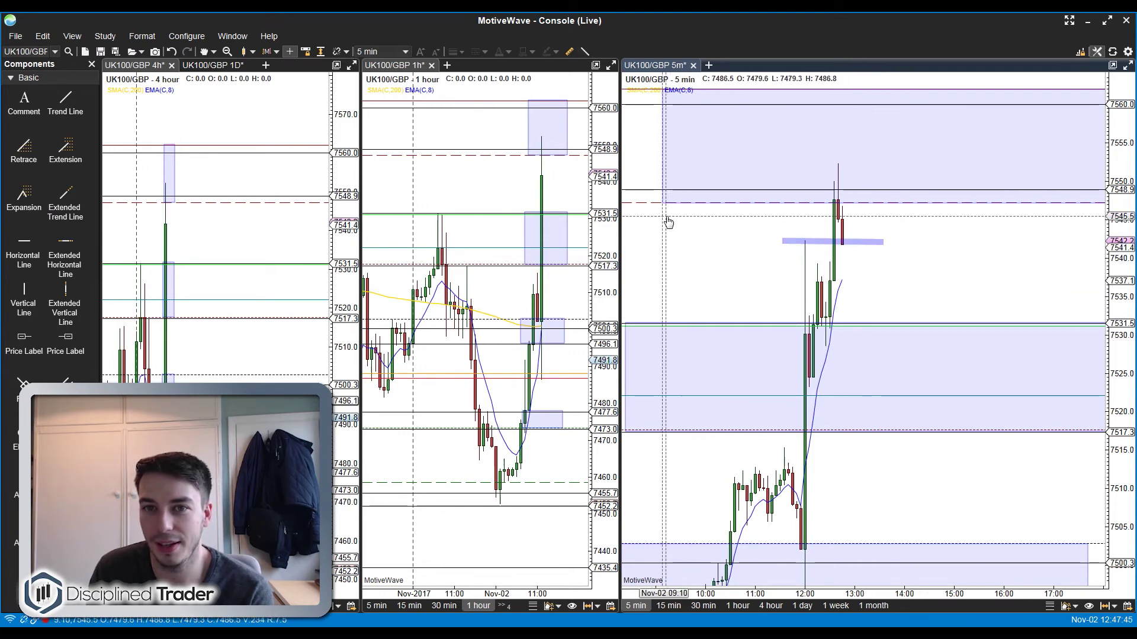
left_click(781, 277)
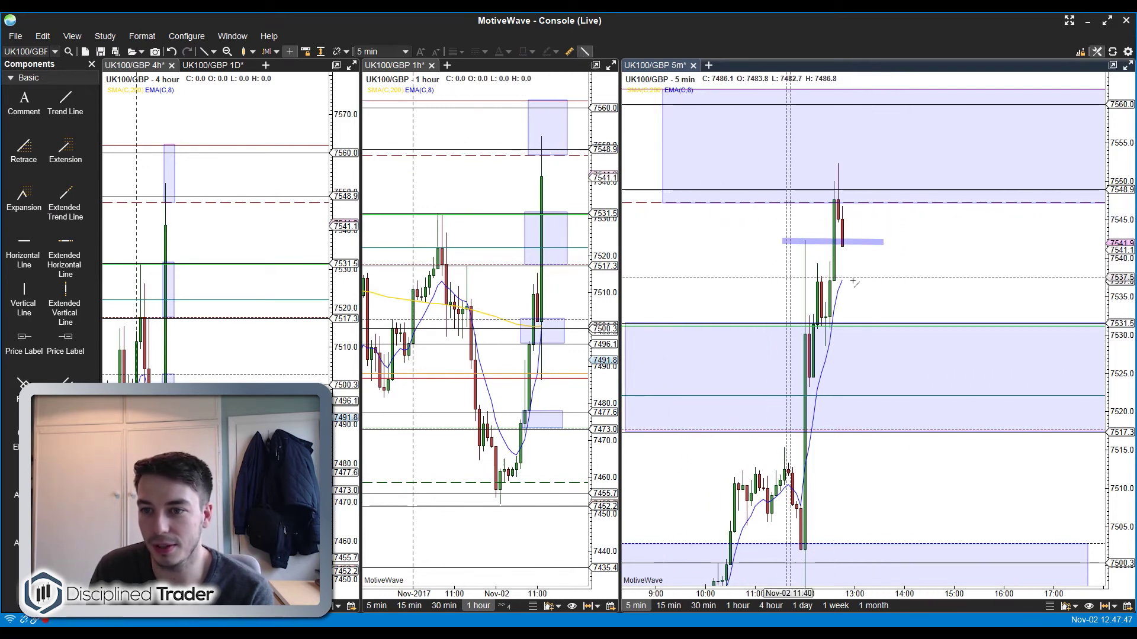
left_click(935, 279)
left_click(944, 241)
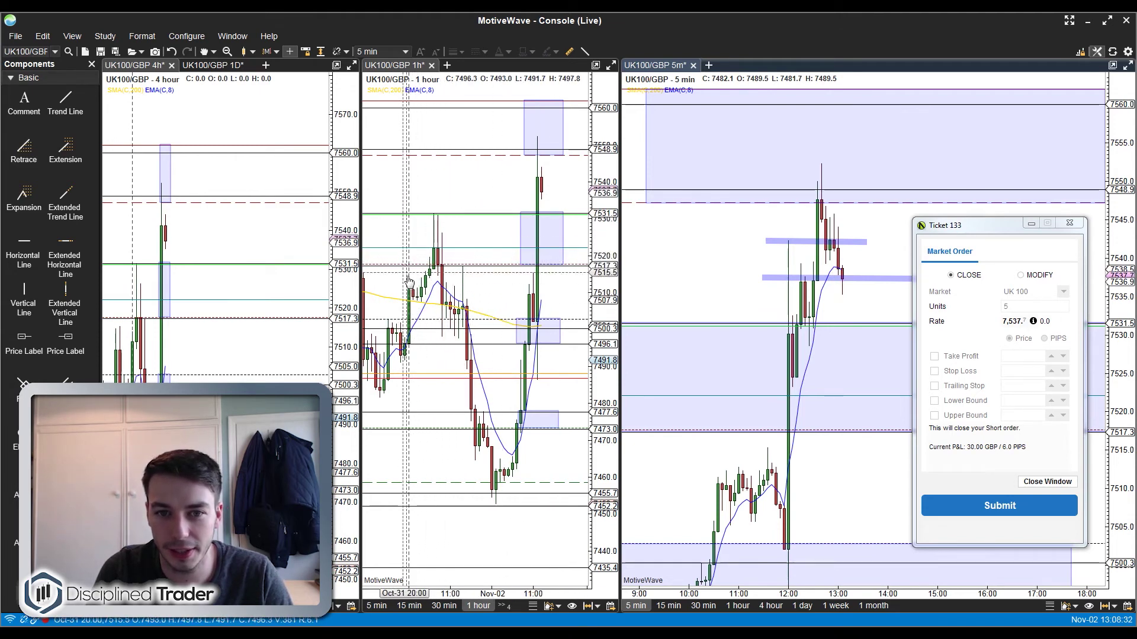
mouse_move(435, 216)
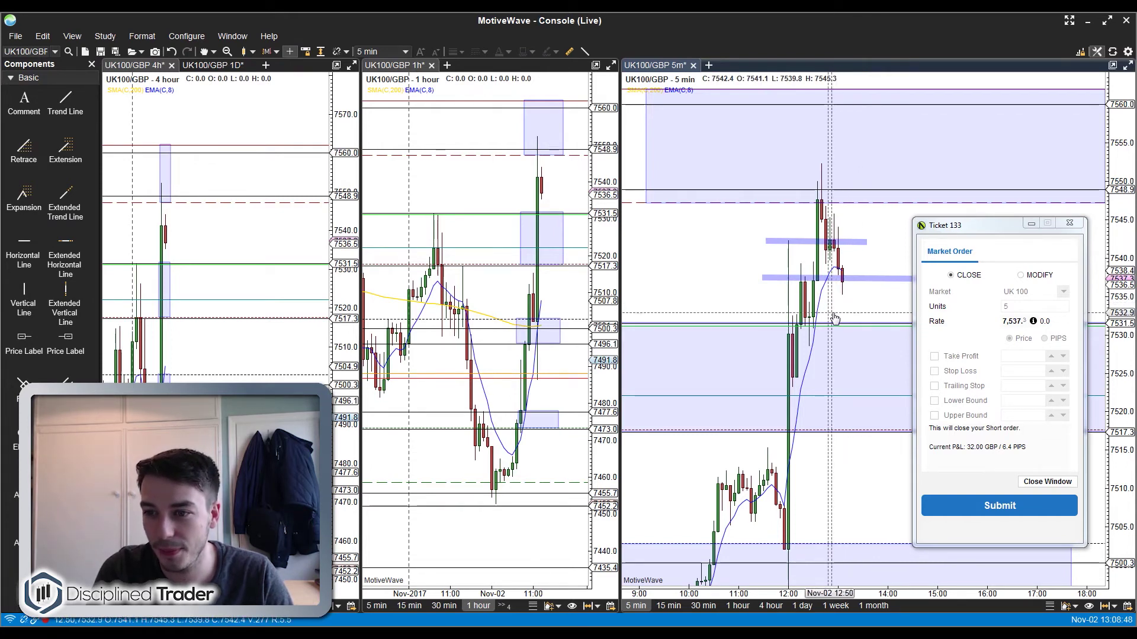
- Modify the short UK 100 trade to add a 7,533.7 take-profit and submit it
left_click(1023, 275)
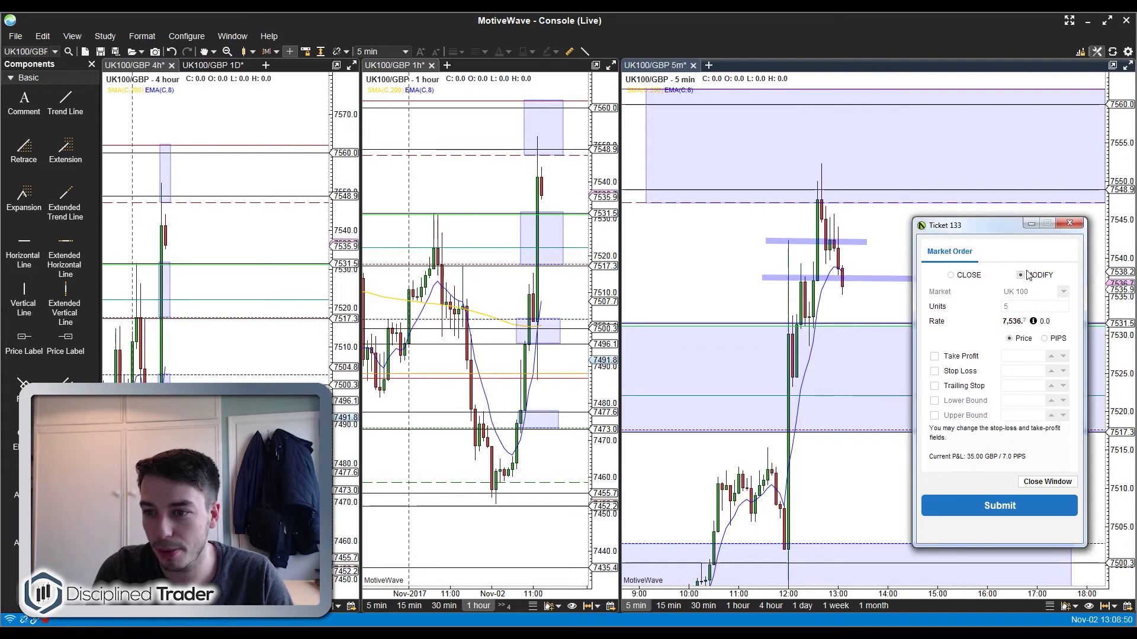
left_click(934, 356)
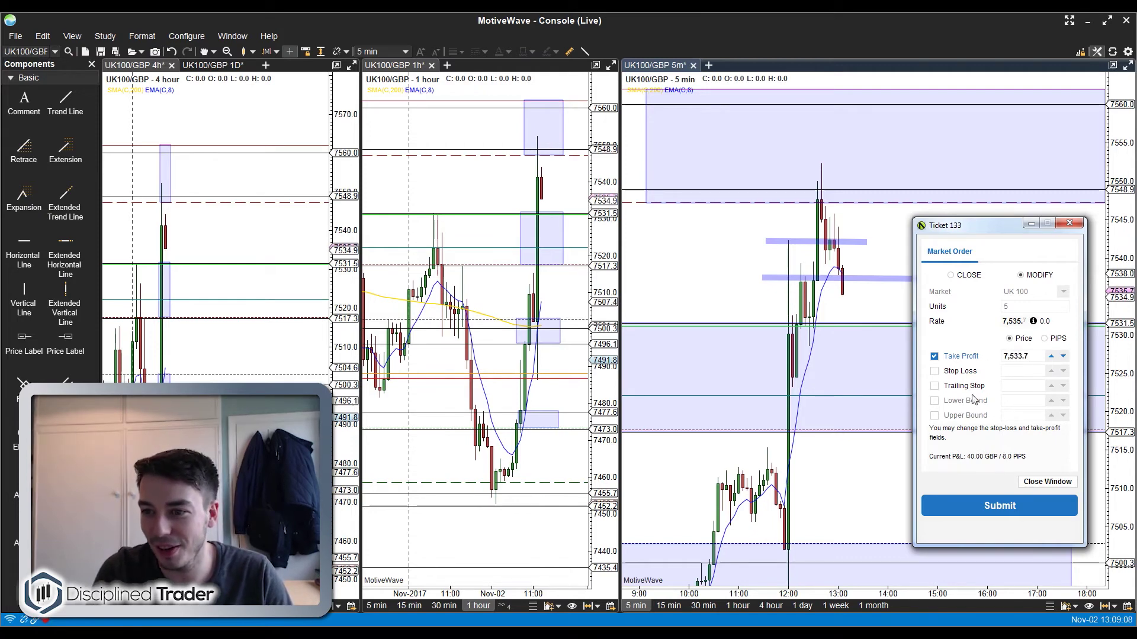
left_click(995, 506)
left_click(632, 372)
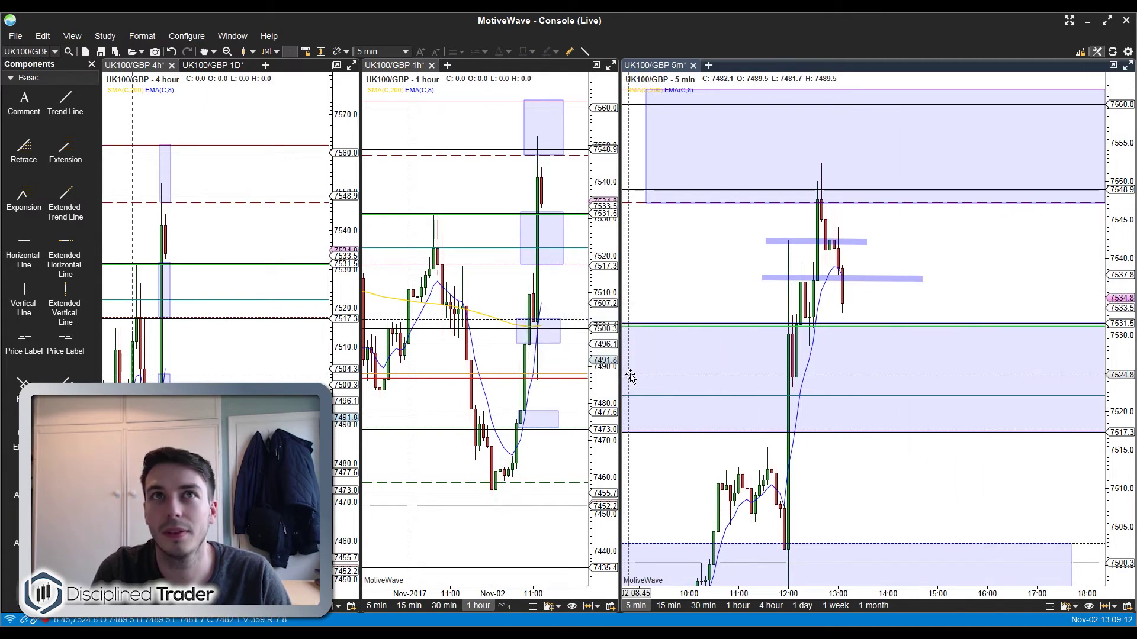